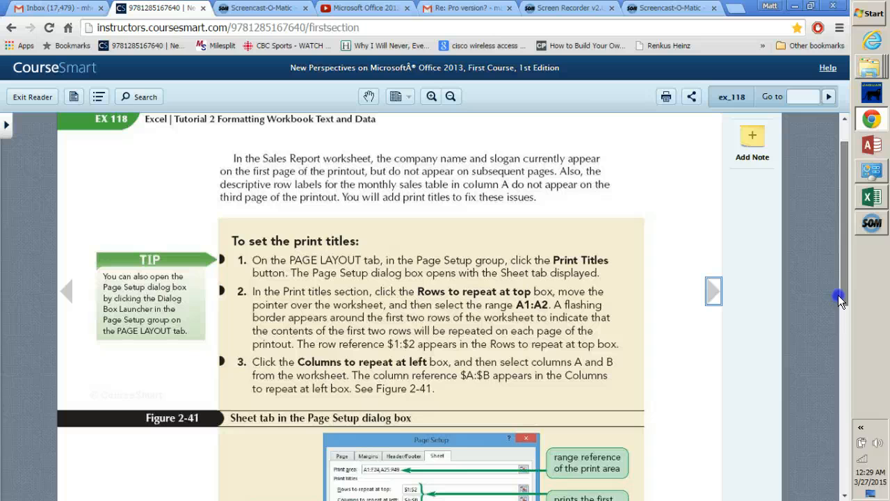
- Read the textbook instructions for setting print titles and switch to the Sales Report workbook in Excel
drag(840, 299, 840, 272)
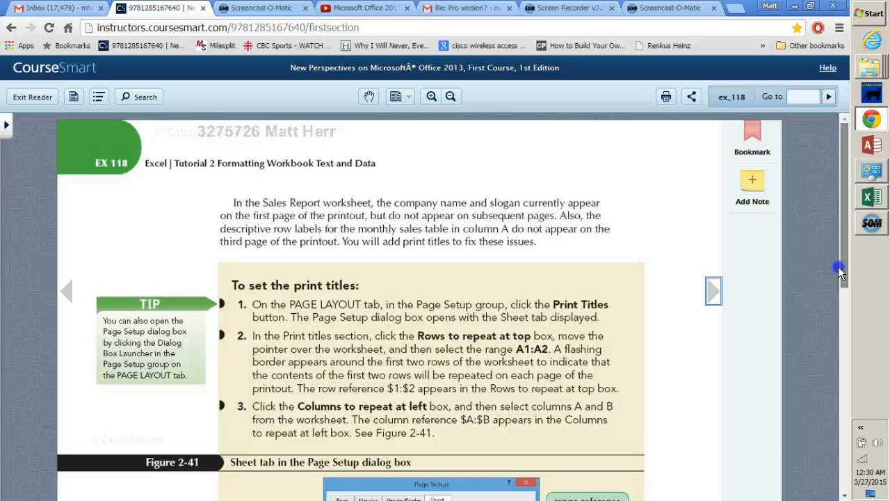
drag(838, 269, 838, 307)
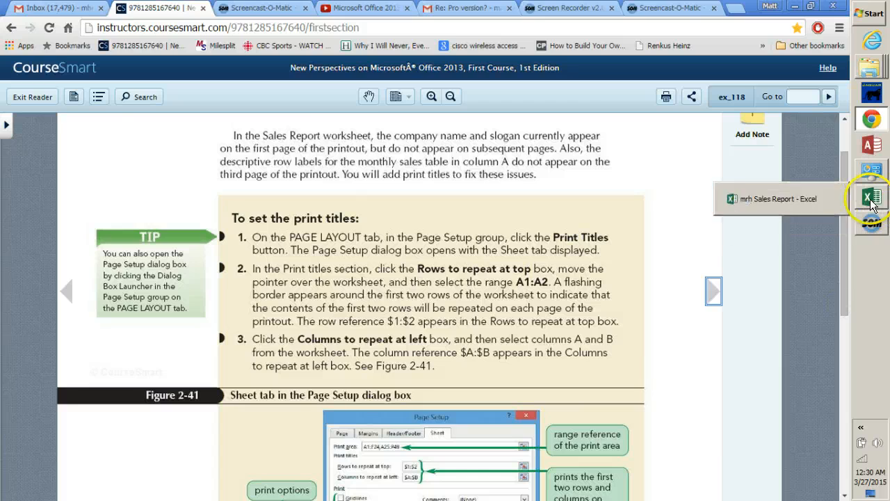
click(871, 199)
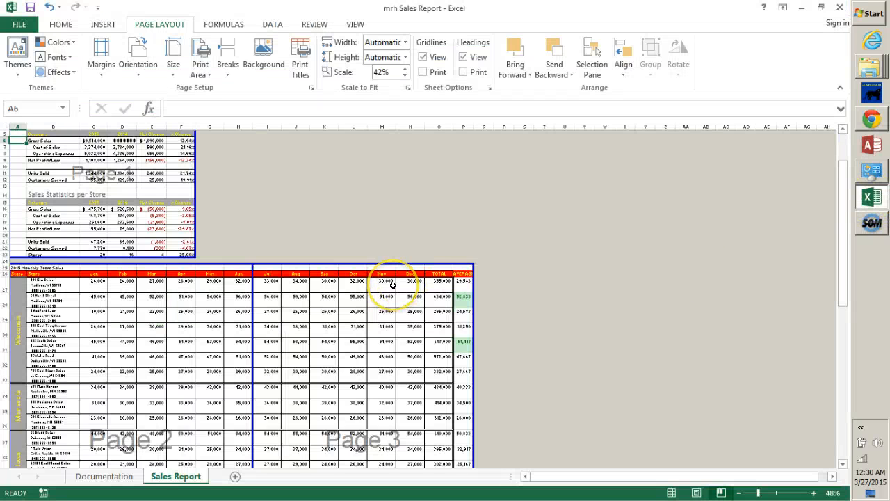
click(161, 25)
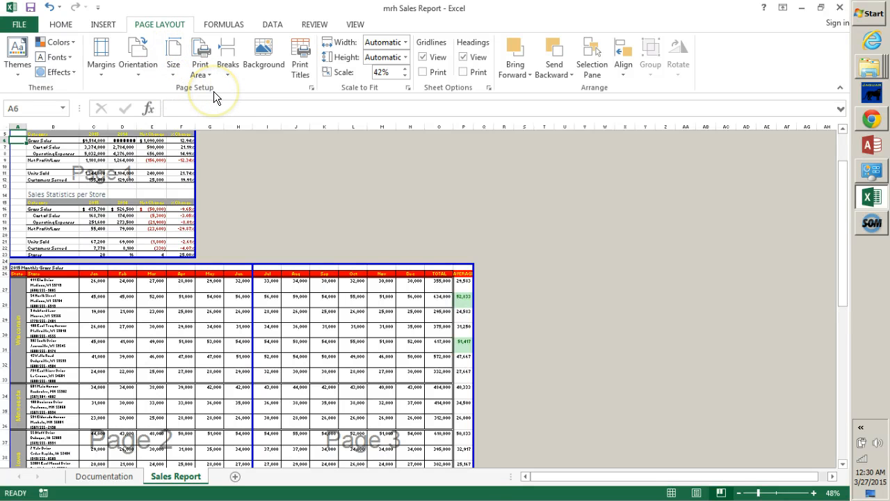
click(302, 69)
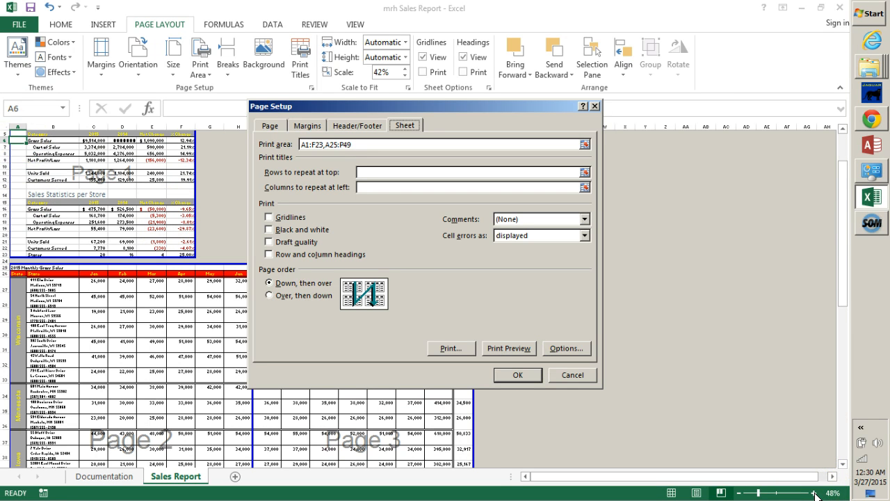
click(575, 376)
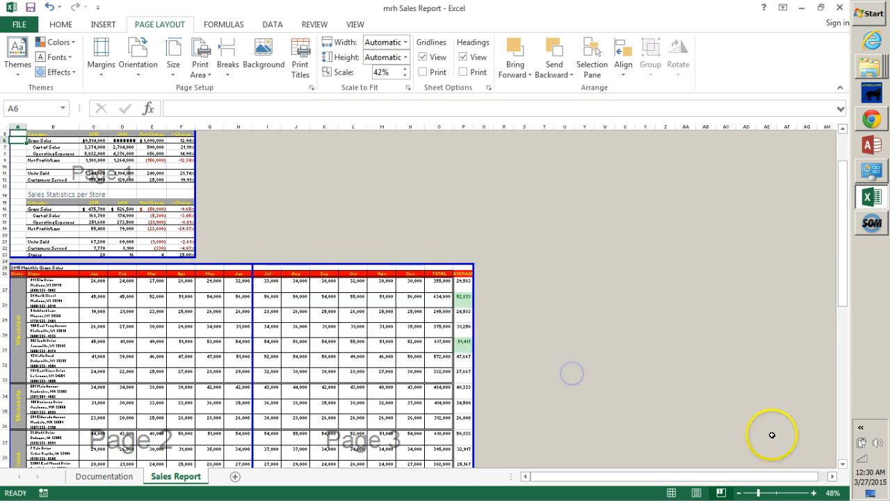
- Set rows 1 and 2, holding the company name and slogan, as print titles that repeat at the top of each page
click(815, 492)
click(816, 493)
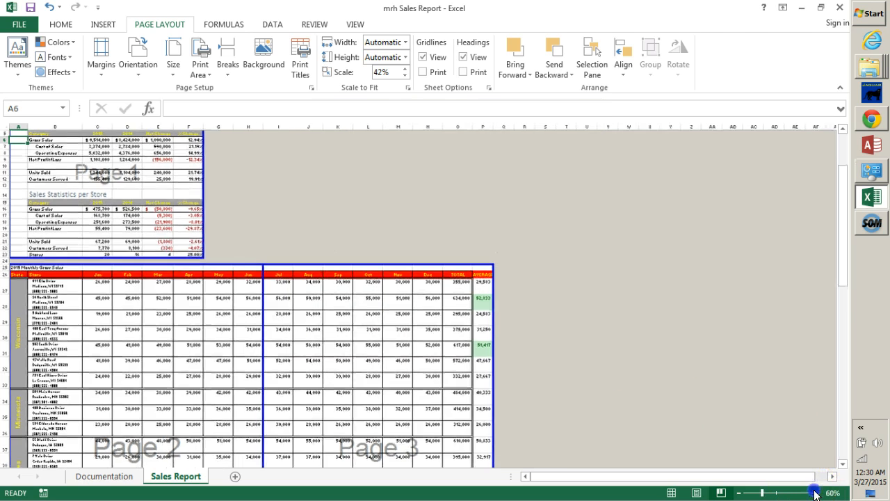
click(815, 492)
click(816, 493)
click(816, 493)
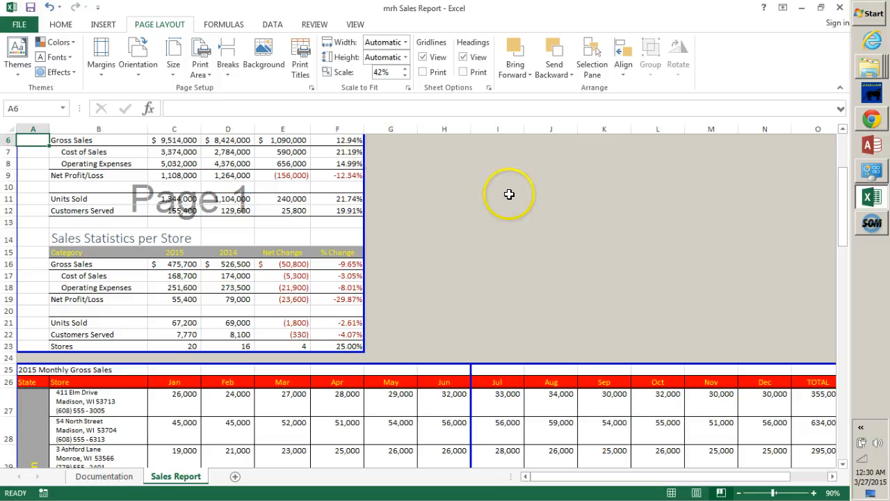
scroll(786, 149, up, 2)
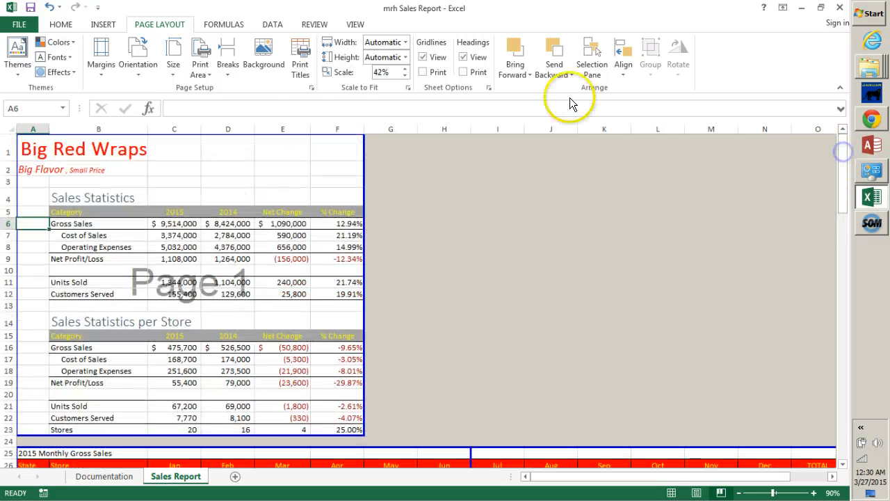
click(300, 70)
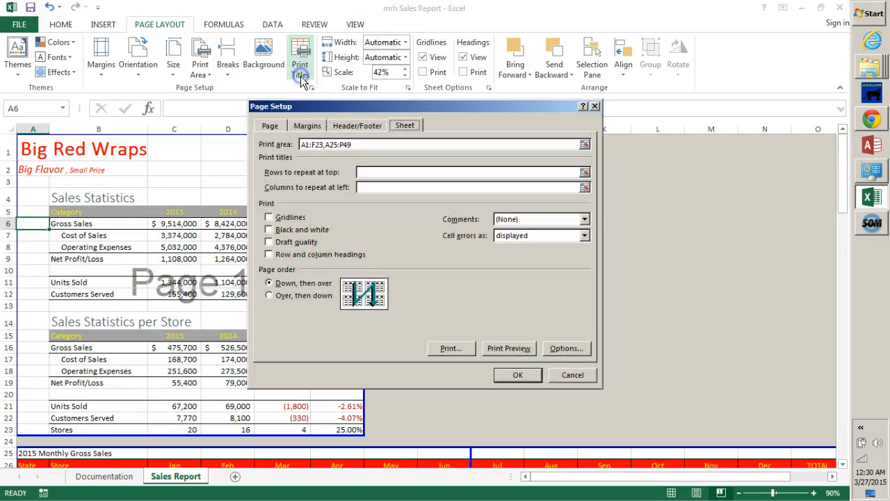
click(368, 170)
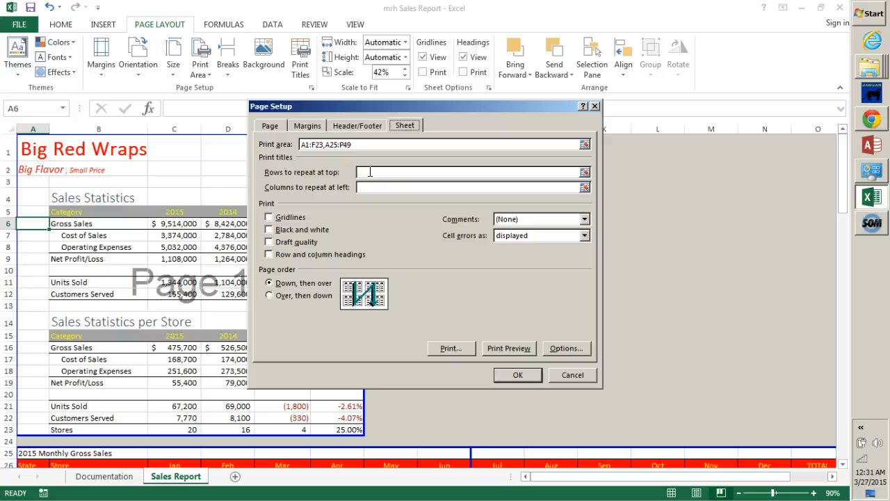
click(369, 173)
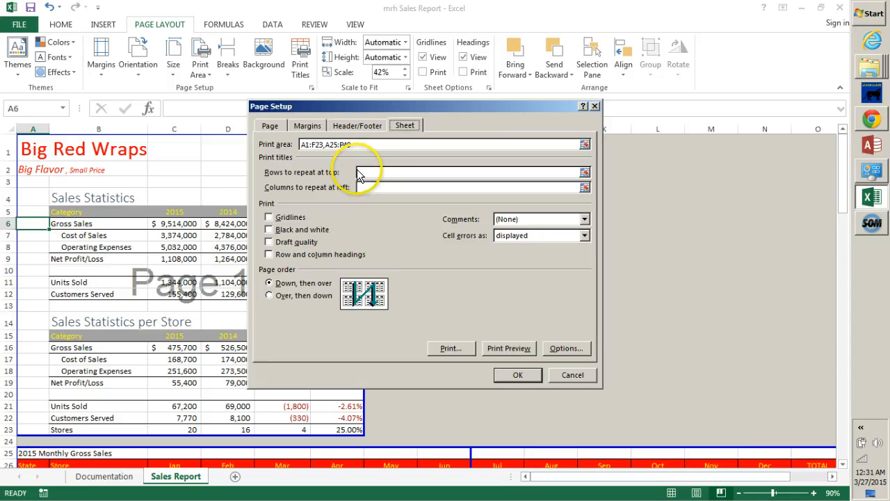
click(373, 168)
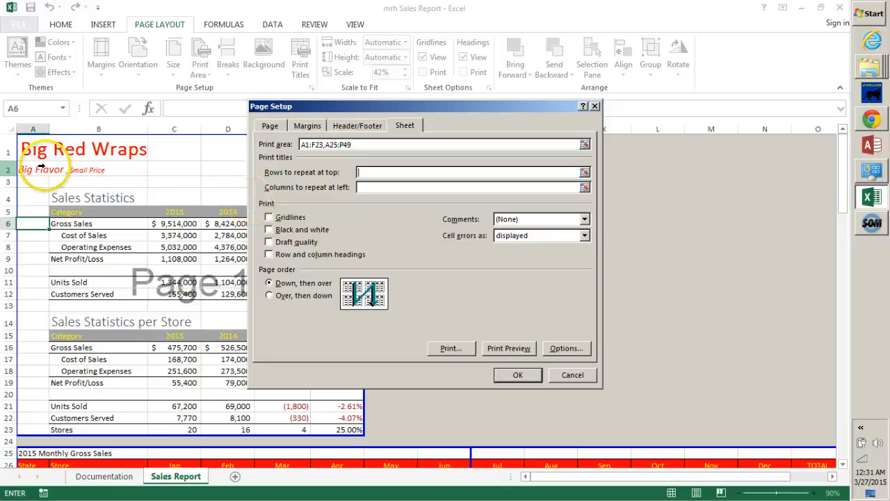
drag(24, 149, 30, 168)
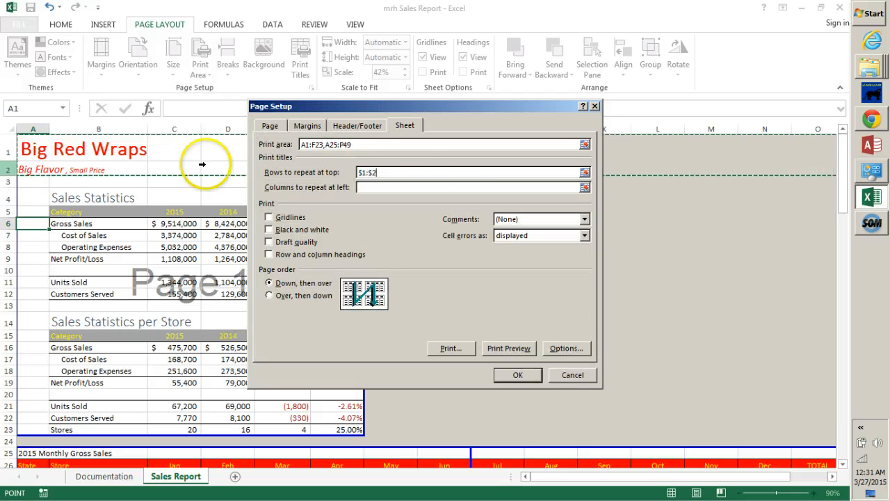
click(409, 174)
key(BackSpace)
key(BackSpace)
key(BackSpace)
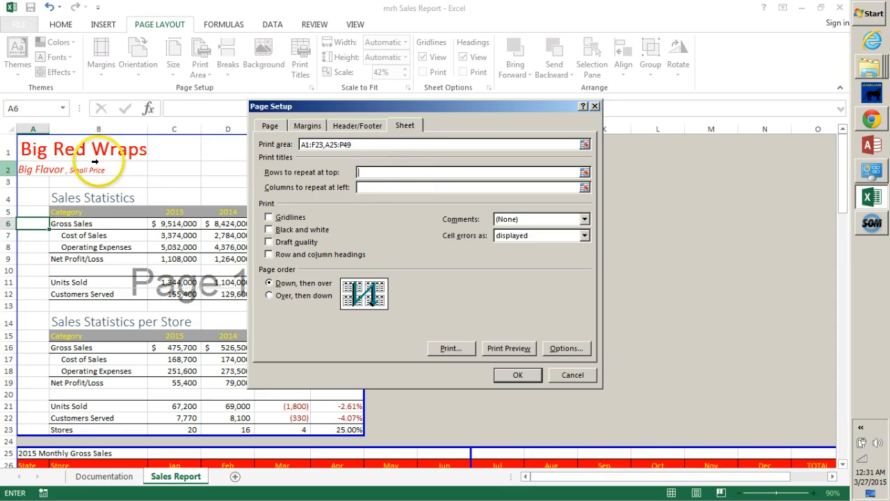
drag(34, 149, 35, 162)
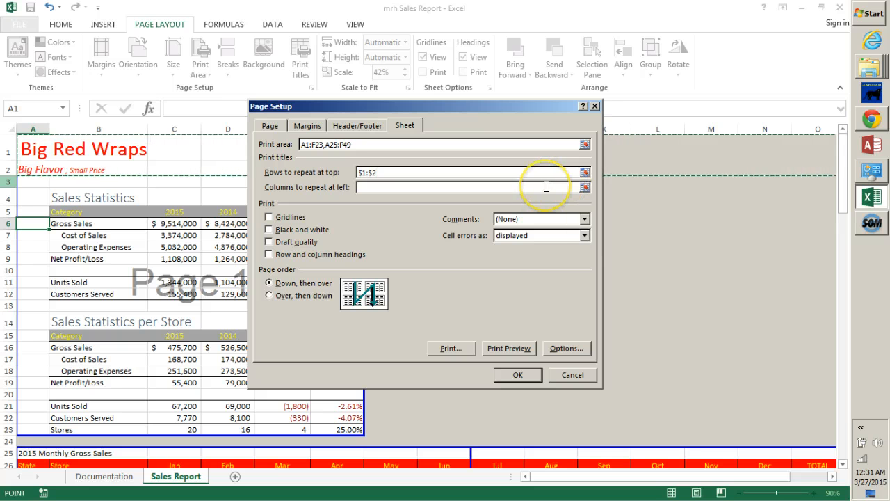
- Set columns A and B as the print titles that repeat at the left of each page
click(386, 189)
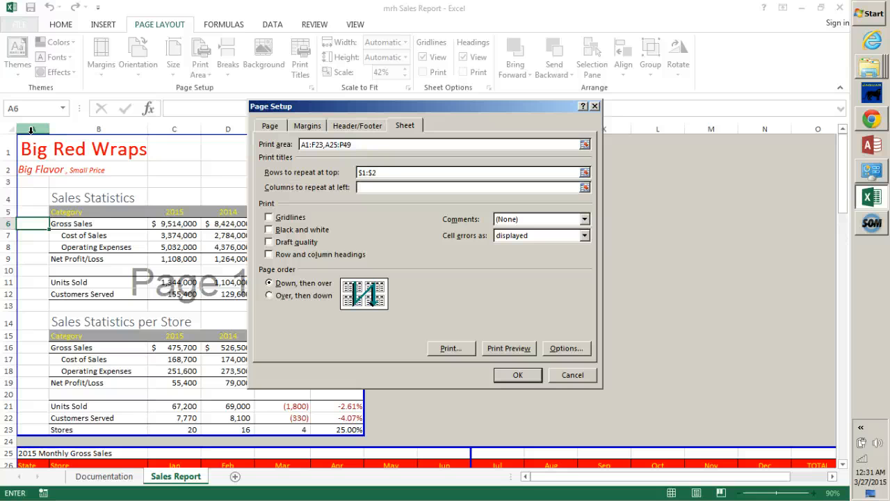
click(30, 130)
drag(31, 131, 63, 124)
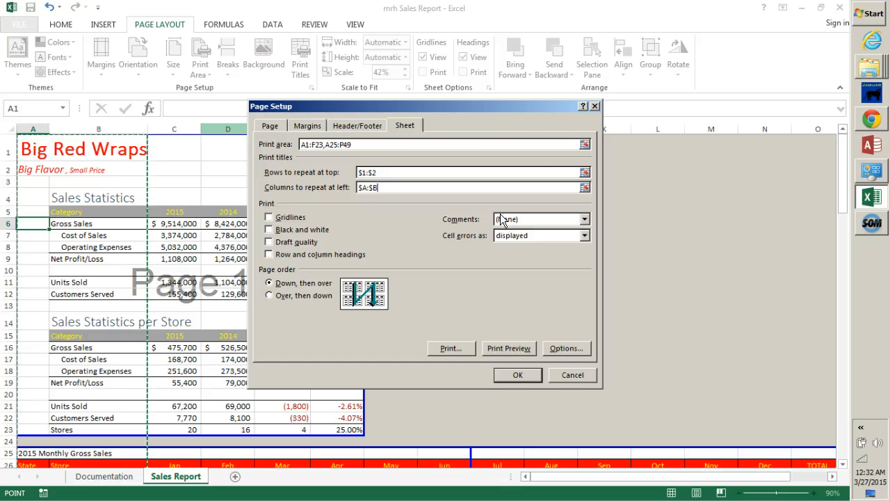
- Set the print scaling to 65% of normal size and open the print preview
click(271, 127)
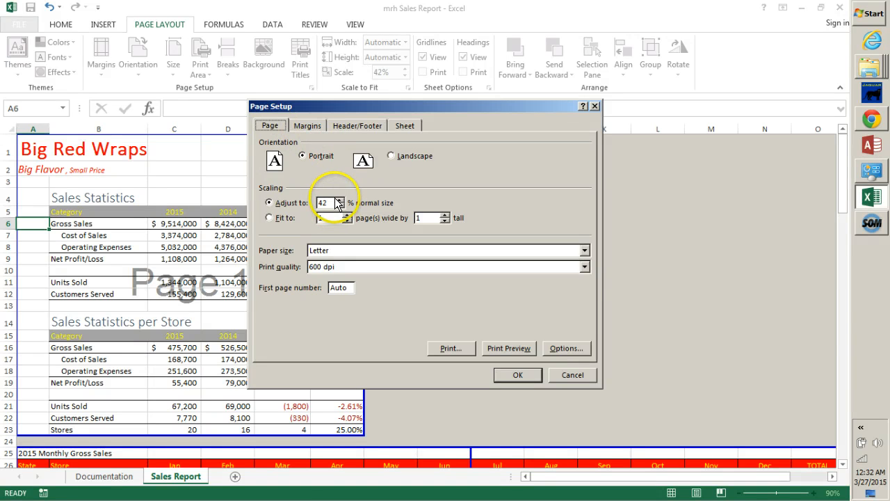
drag(331, 202, 302, 189)
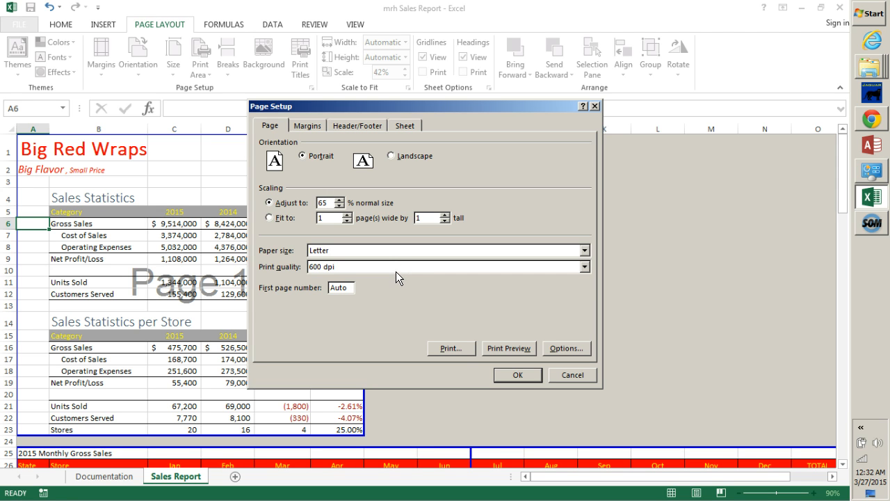
click(505, 349)
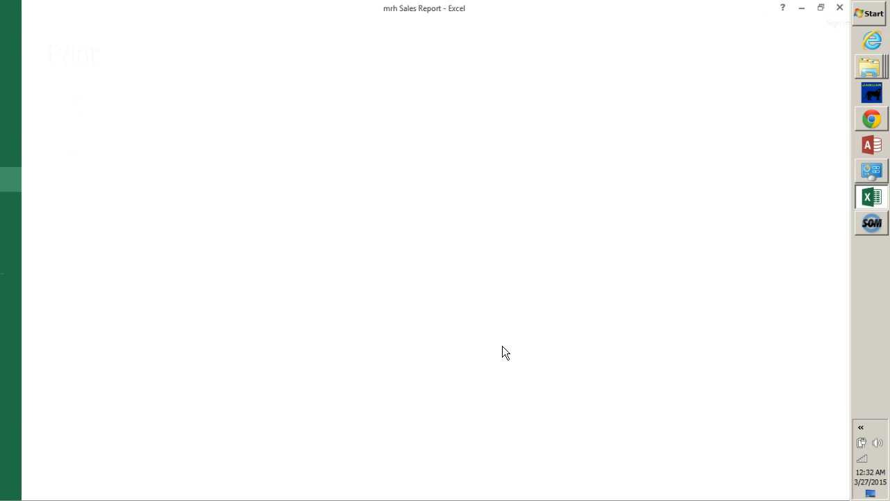
- Page through the print preview and back to check the repeated rows and columns on each page
click(847, 361)
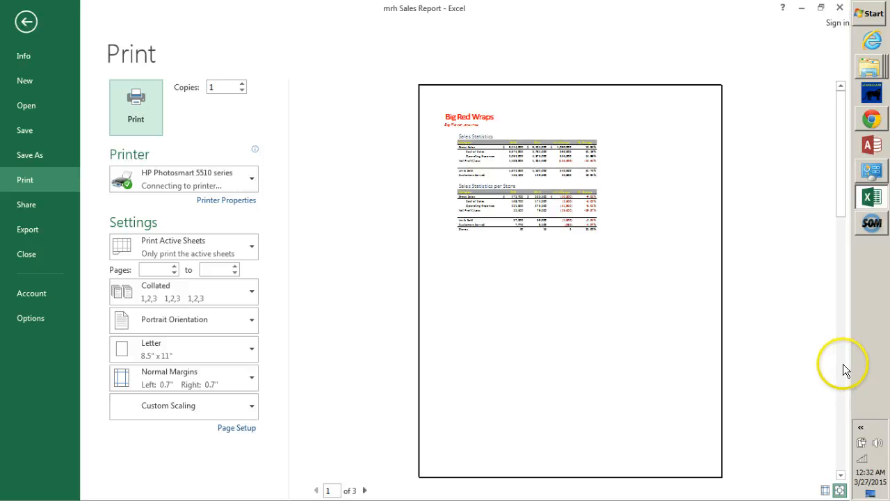
click(842, 364)
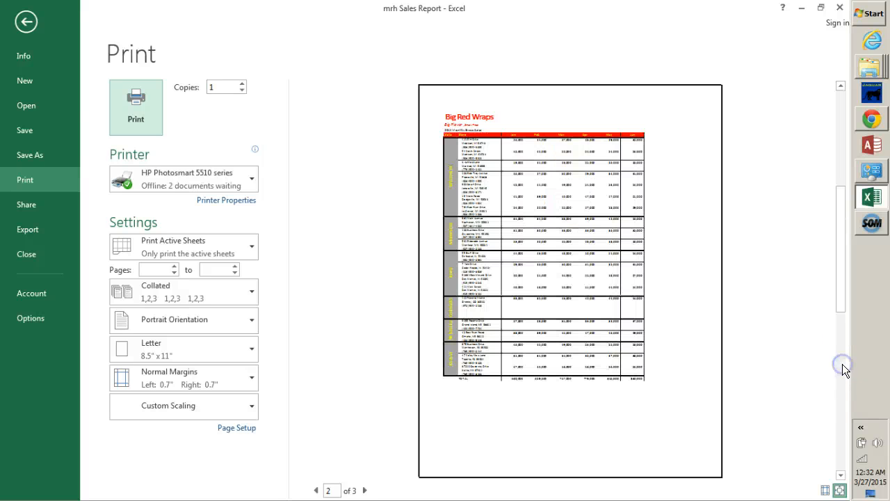
click(842, 364)
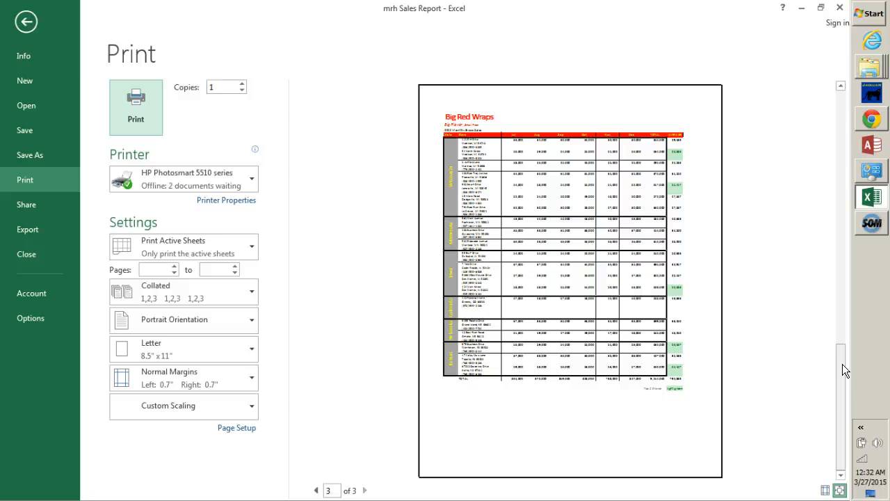
click(842, 216)
click(841, 221)
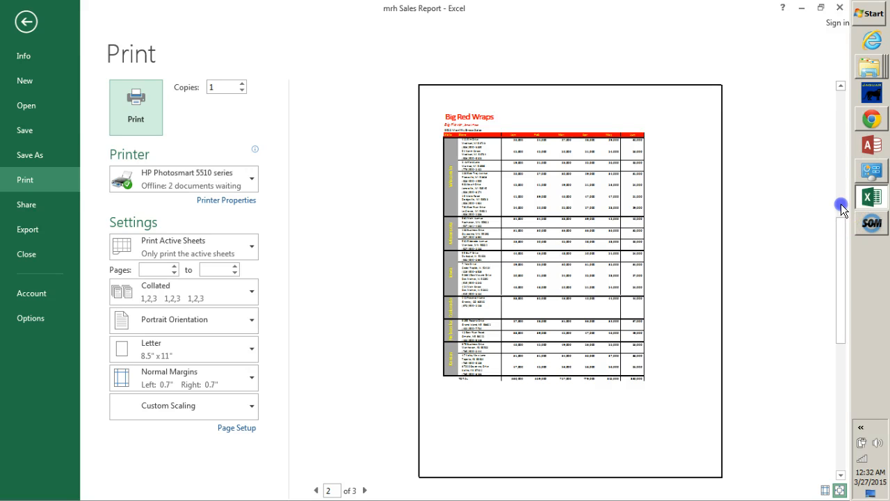
click(841, 204)
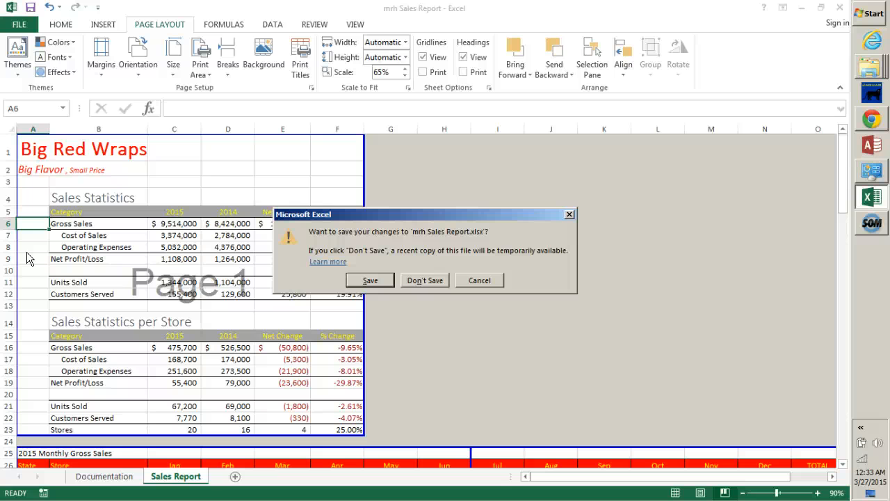
- Cancel closing the workbook and reopen the Sales Report print preview through the print titles settings
click(490, 281)
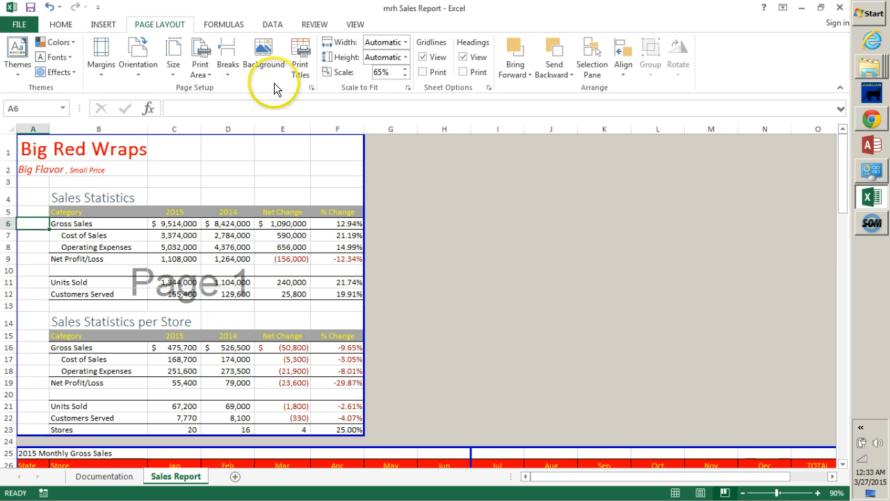
click(299, 69)
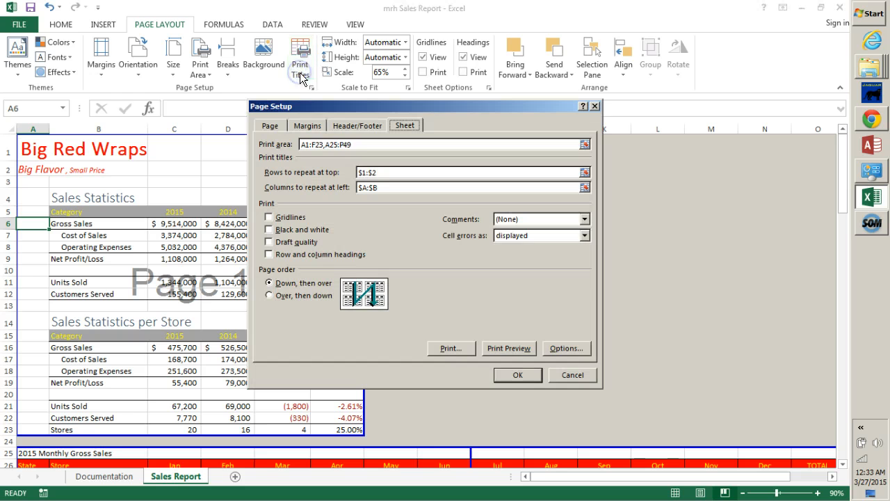
click(513, 347)
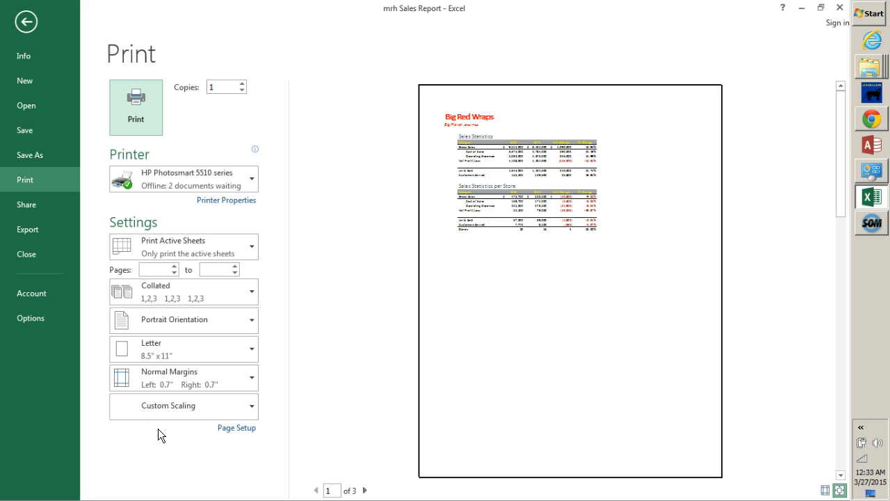
- Turn on the Different first page option for the printout's headers and footers
click(232, 429)
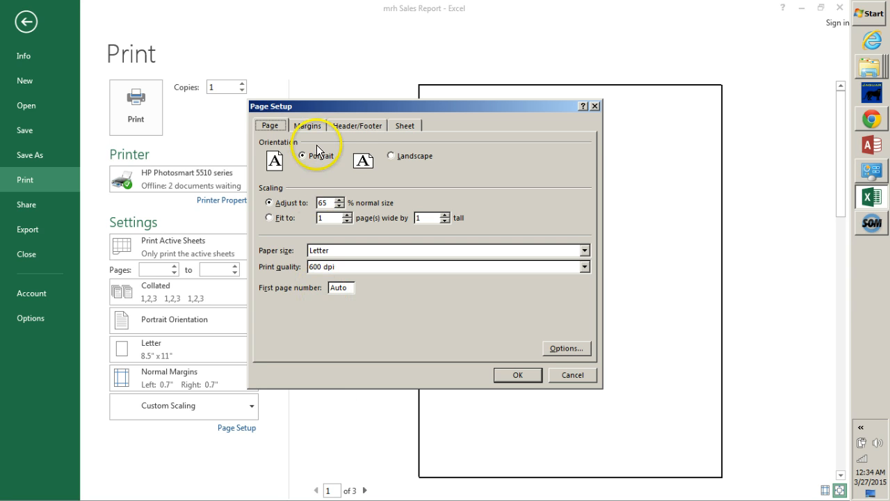
click(357, 126)
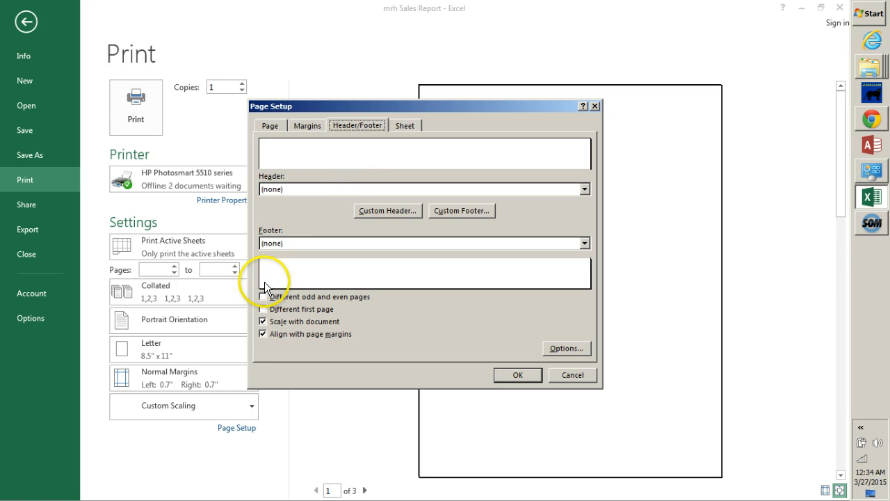
click(264, 310)
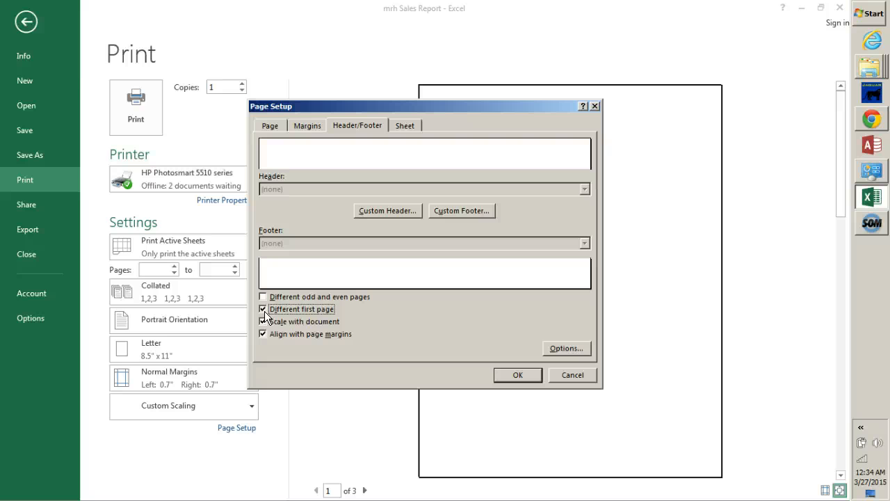
- Create a custom header whose left section reads "Filename: " followed by the file name code &[File]
click(391, 210)
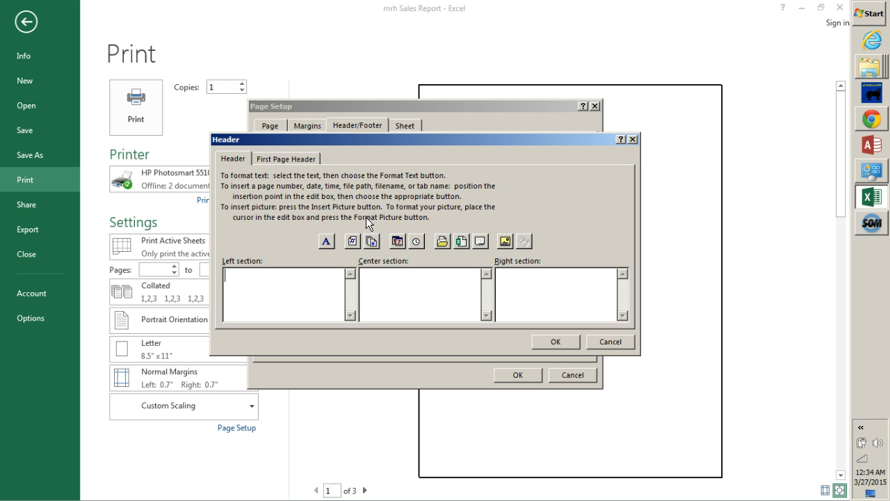
click(257, 299)
text(Filename:)
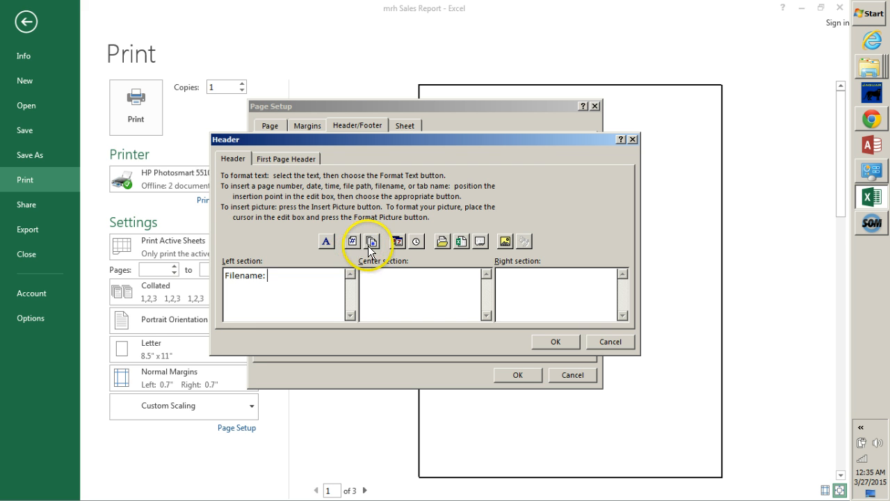
click(460, 241)
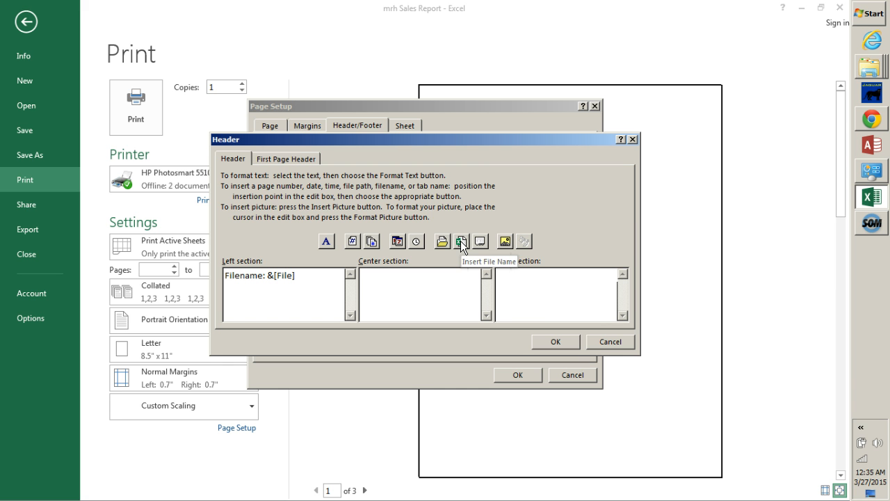
- Insert the date code &[Date] in the custom header's right section and accept the header
click(526, 294)
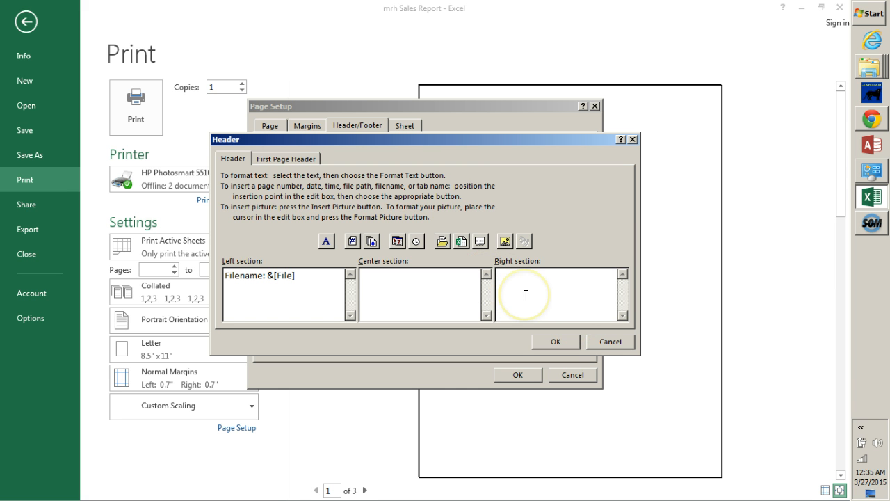
click(526, 295)
click(524, 295)
click(536, 285)
click(396, 241)
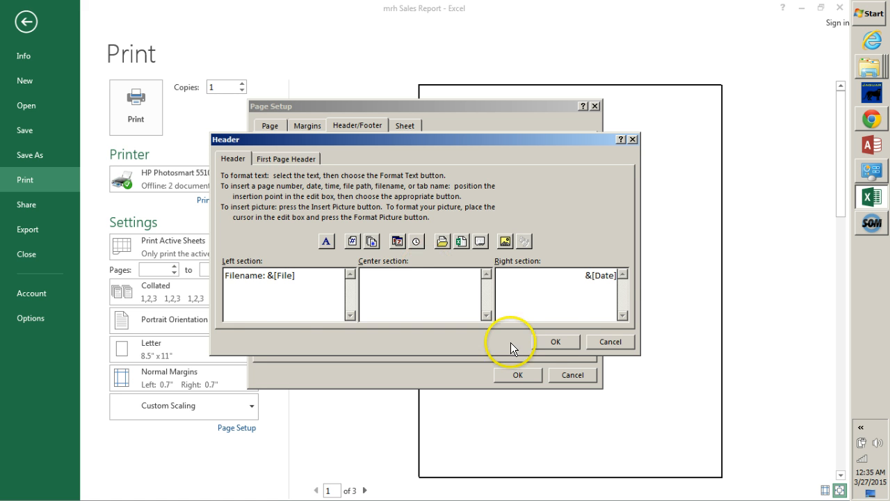
click(566, 341)
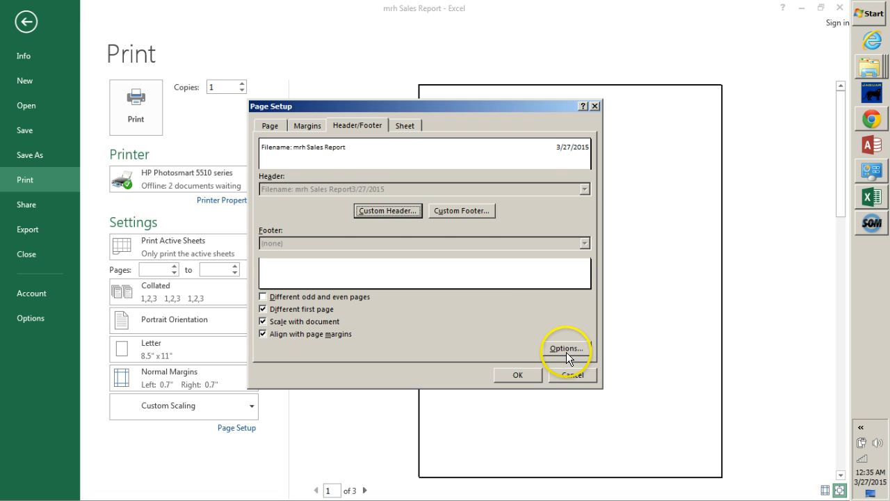
- Create a custom footer whose center section reads "Page &[Page] of &[Pages]" using the page number and page count codes
click(455, 210)
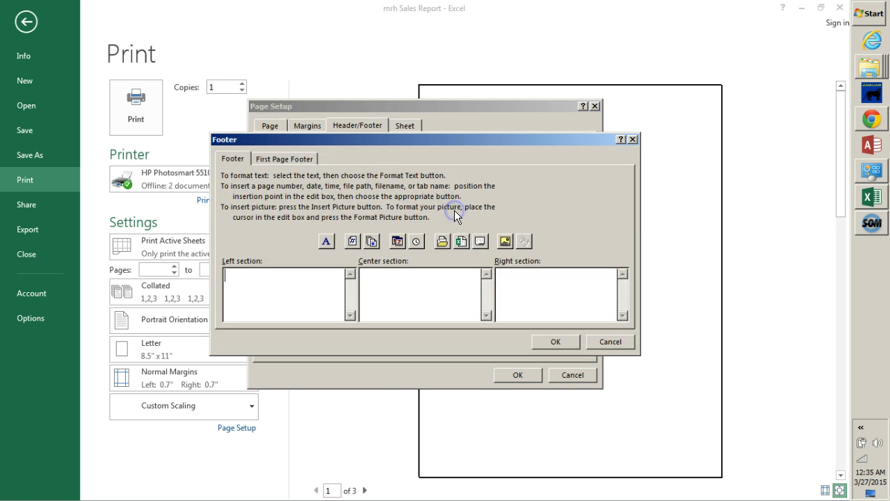
click(405, 279)
text(Page)
click(353, 241)
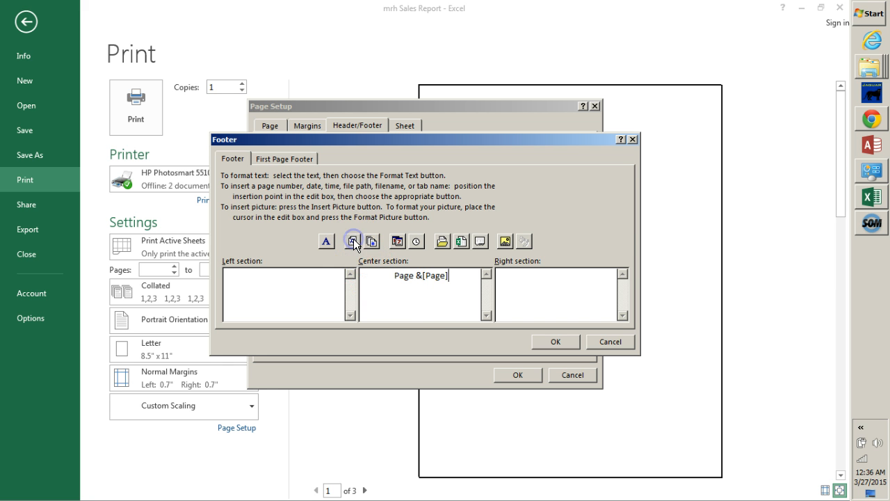
click(434, 300)
text(of)
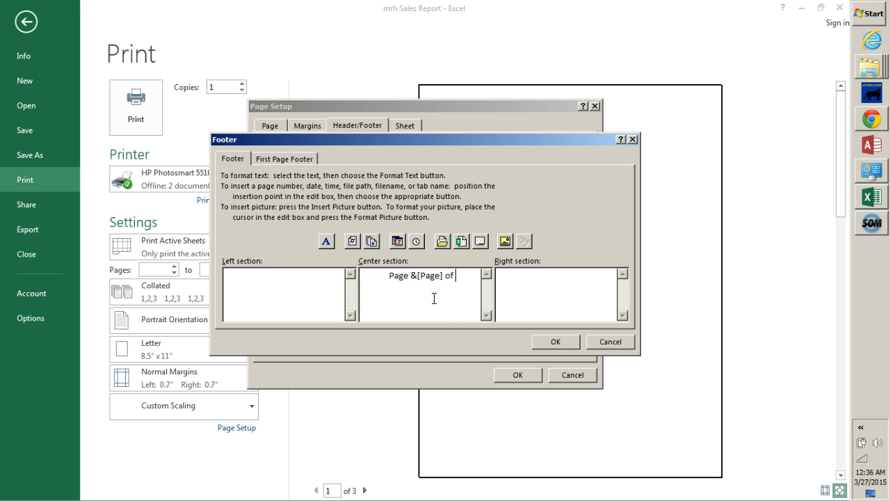
click(372, 242)
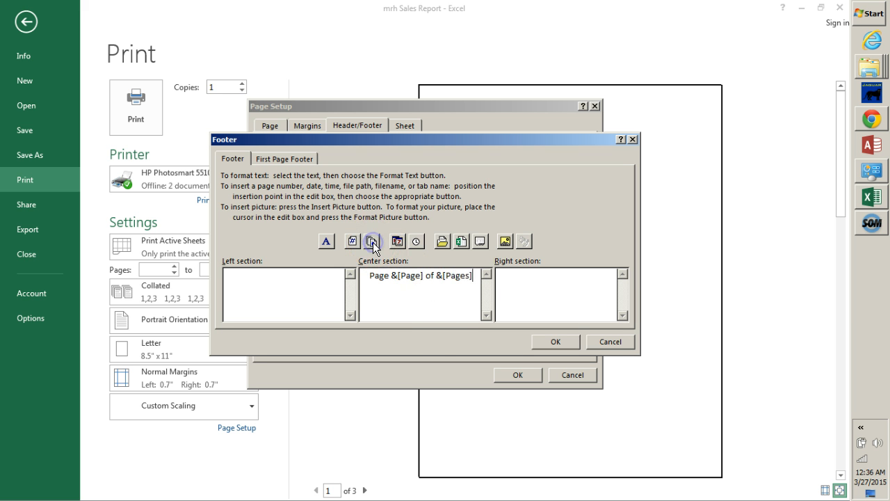
click(434, 315)
- Enter "Prepared by: " followed by the preparer's name in the first page footer's right section and accept the footer
click(296, 159)
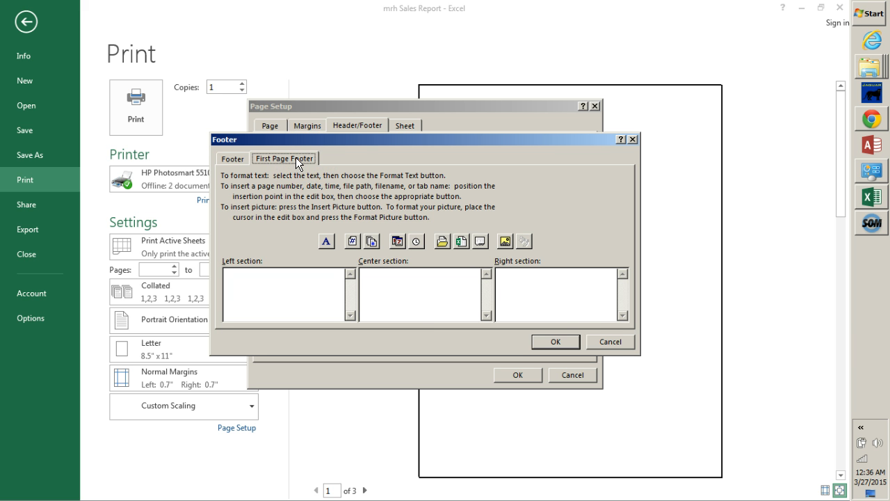
click(556, 298)
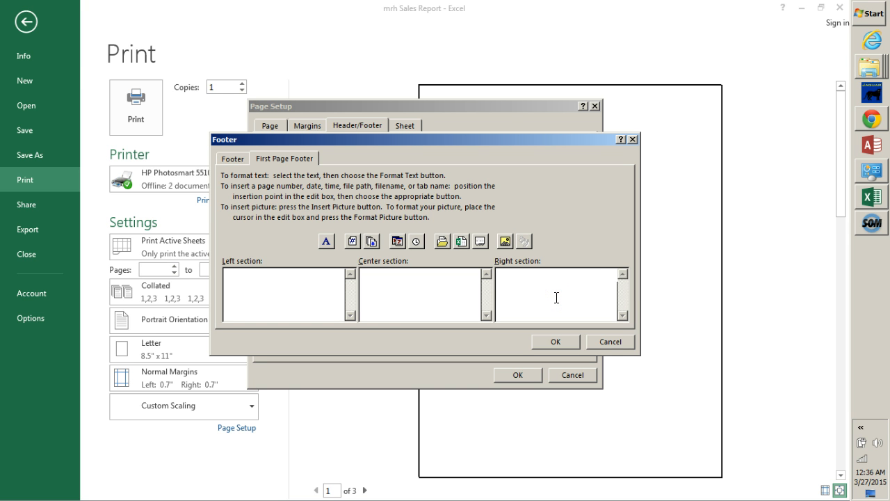
text(Prepared by: Matt HErr)
click(554, 342)
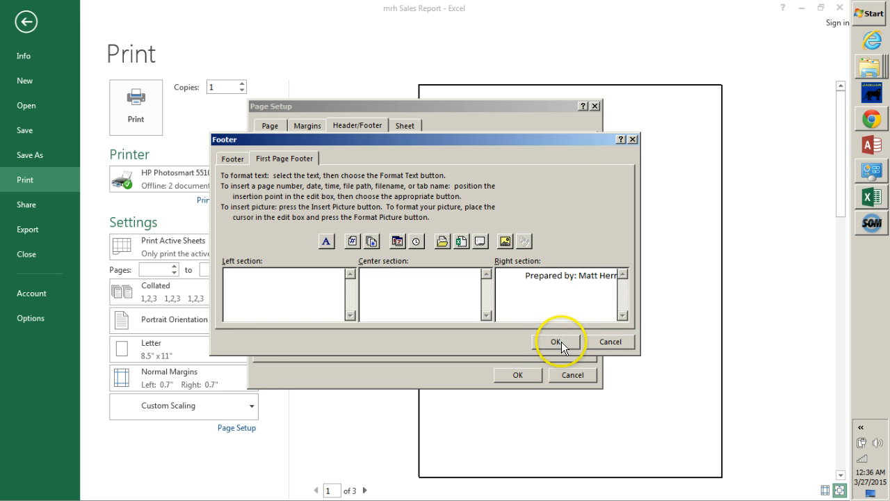
click(556, 342)
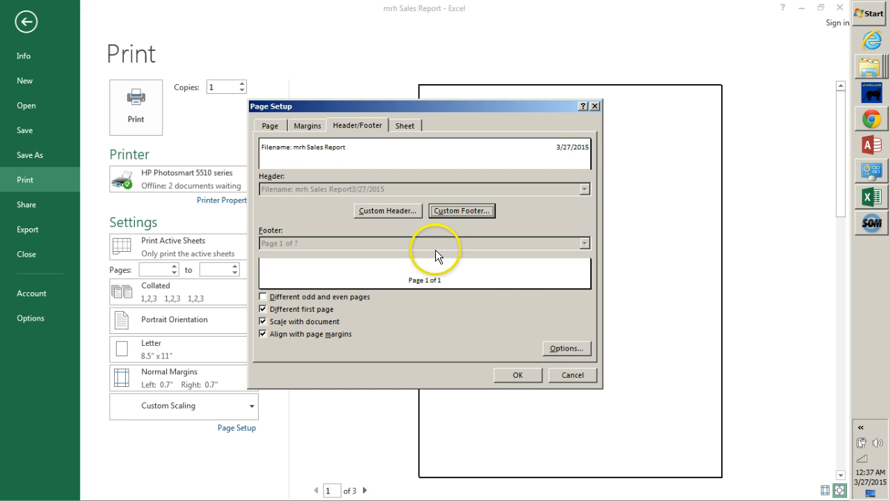
- Set the left page margin to 1 inch and apply the page setup
click(308, 126)
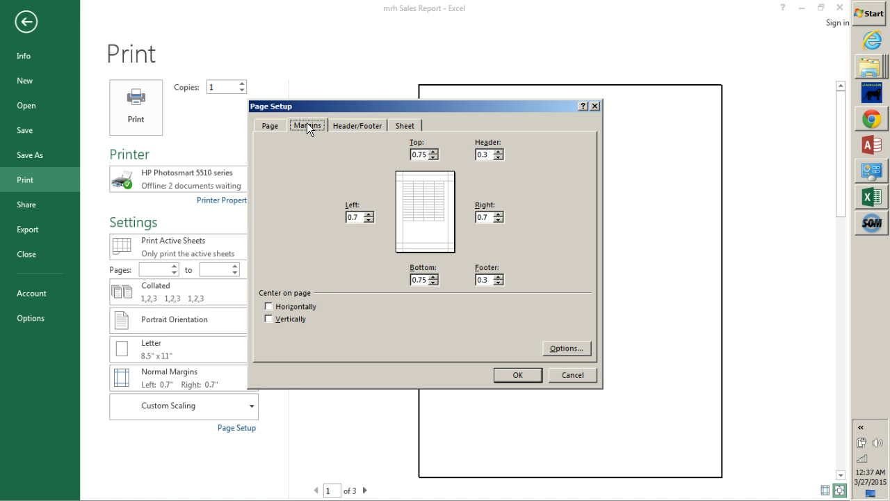
click(355, 217)
key(BackSpace)
key(BackSpace)
key(BackSpace)
text(1)
click(516, 374)
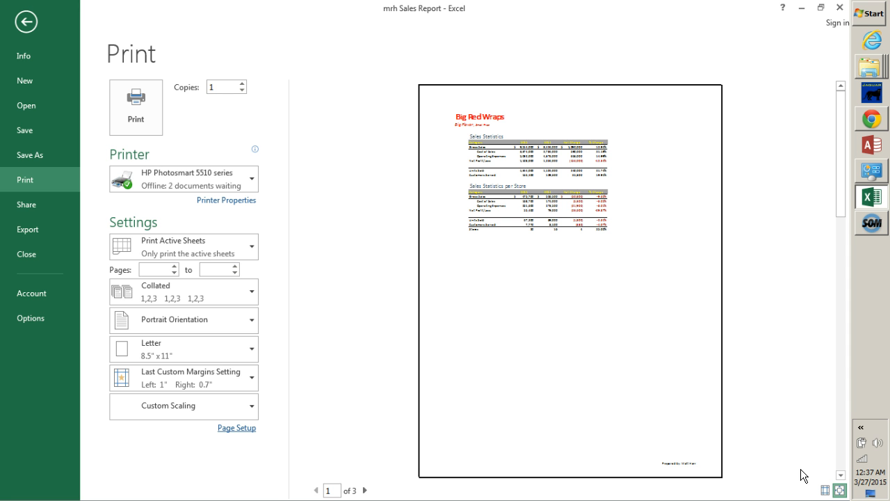
- Close the workbook with its changes saved and reopen mrh Sales Report from the recent workbooks
click(26, 255)
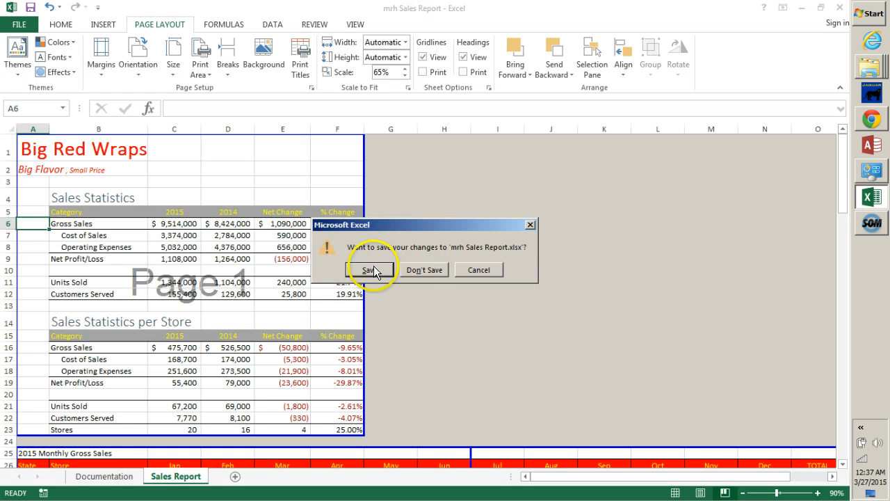
click(370, 270)
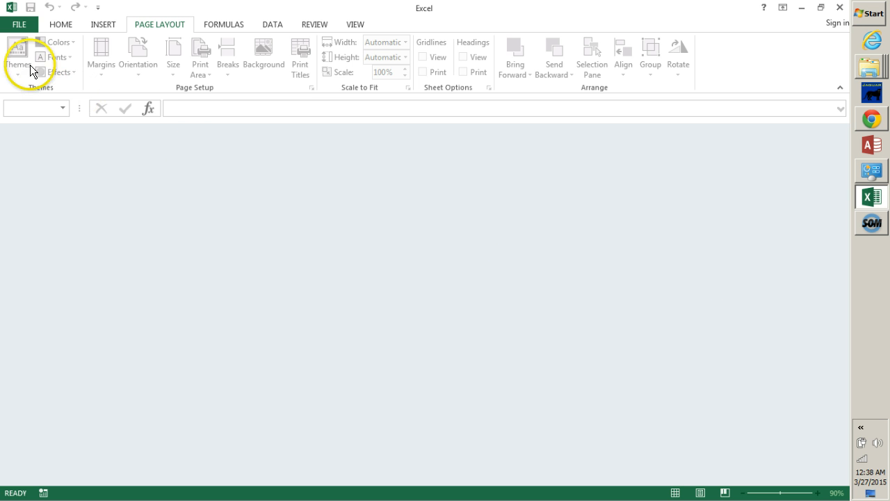
click(16, 27)
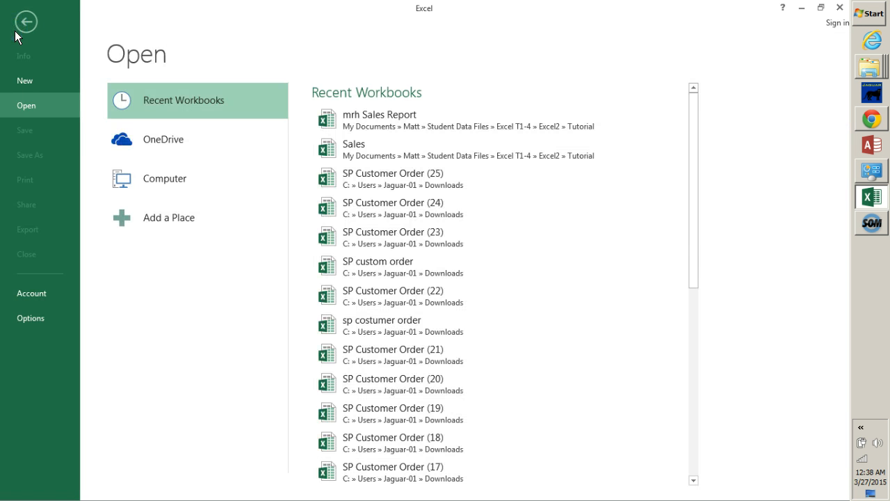
click(372, 117)
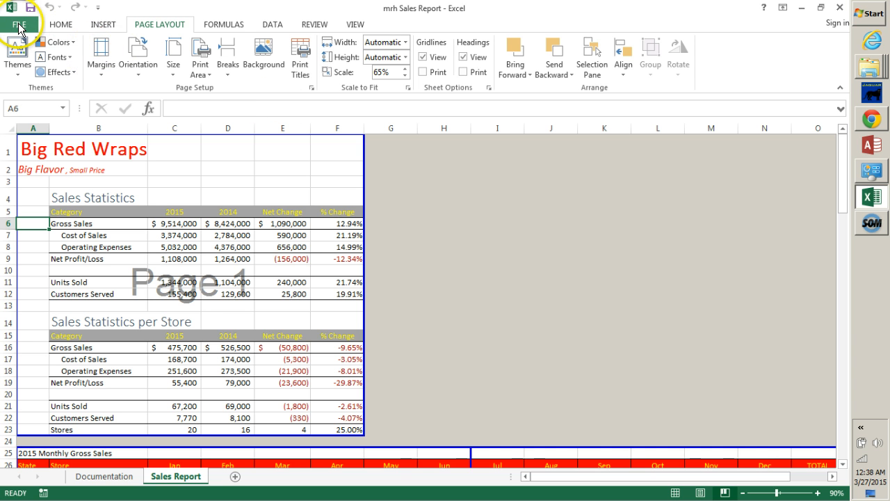
- Check the print preview of the reopened workbook and return to the worksheet
click(20, 26)
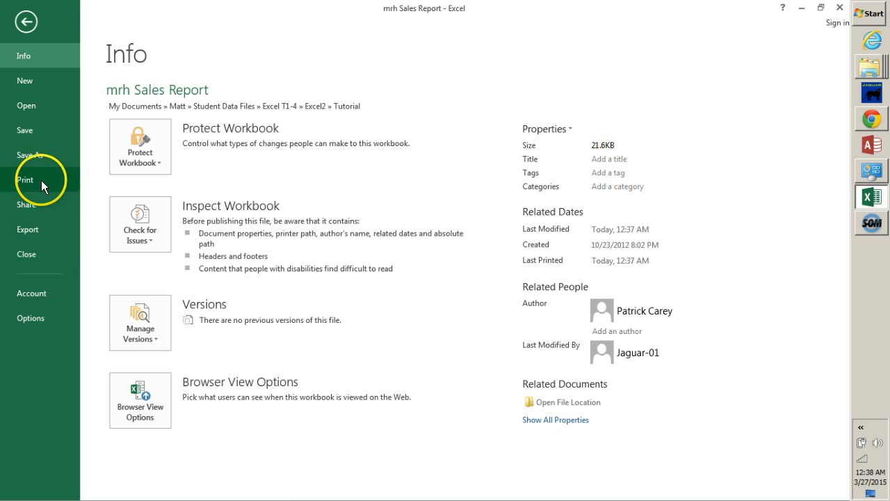
click(41, 177)
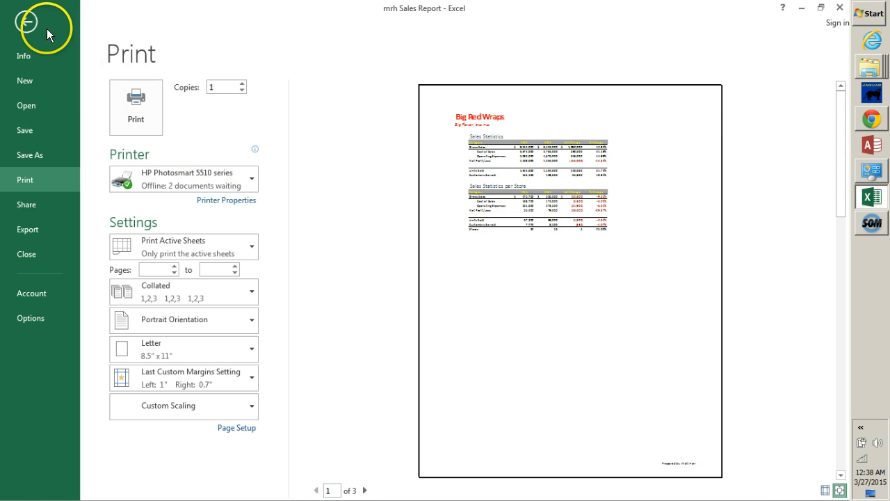
click(25, 22)
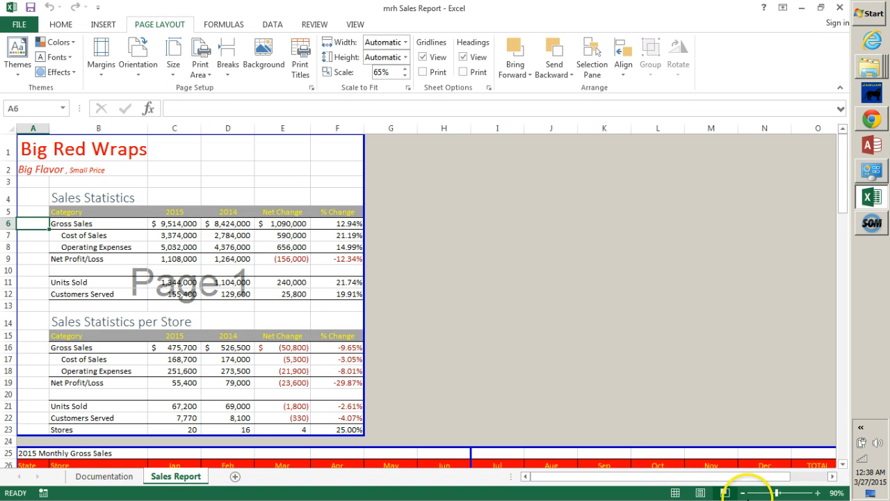
- Switch the Sales Report worksheet to Normal view and look over the monthly gross sales table down to its TOTAL row
click(684, 493)
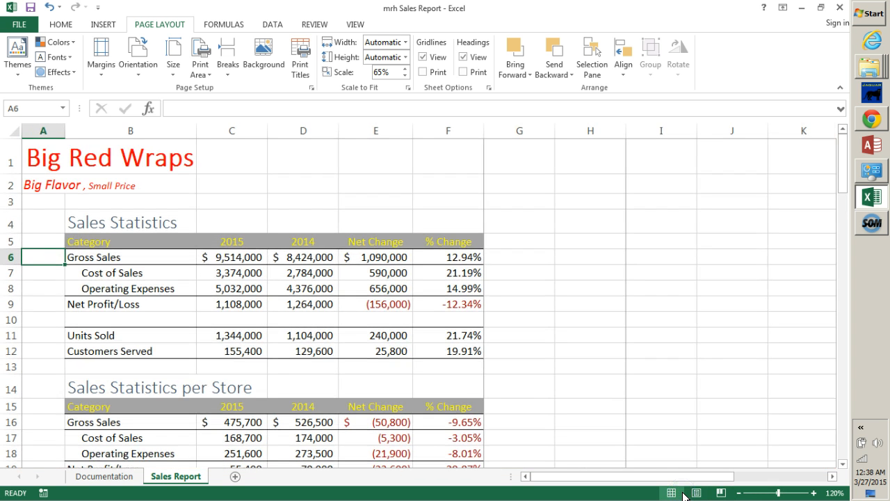
click(844, 449)
click(844, 449)
click(844, 449)
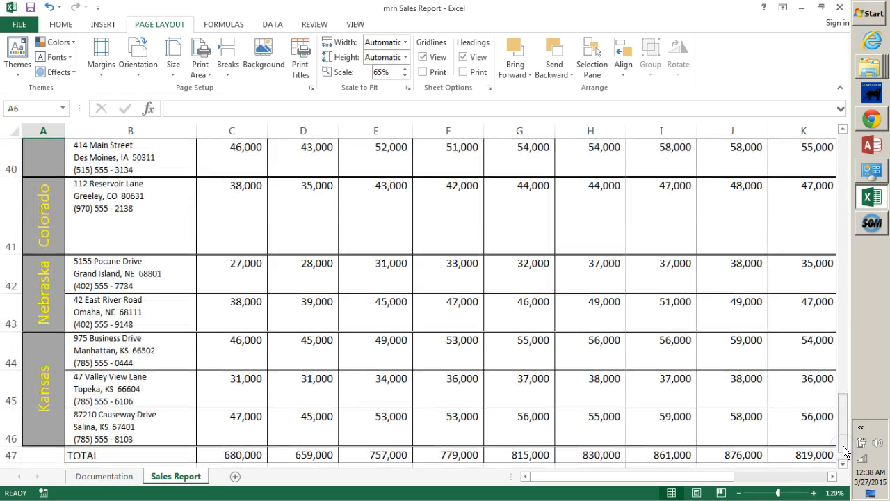
drag(842, 438, 849, 419)
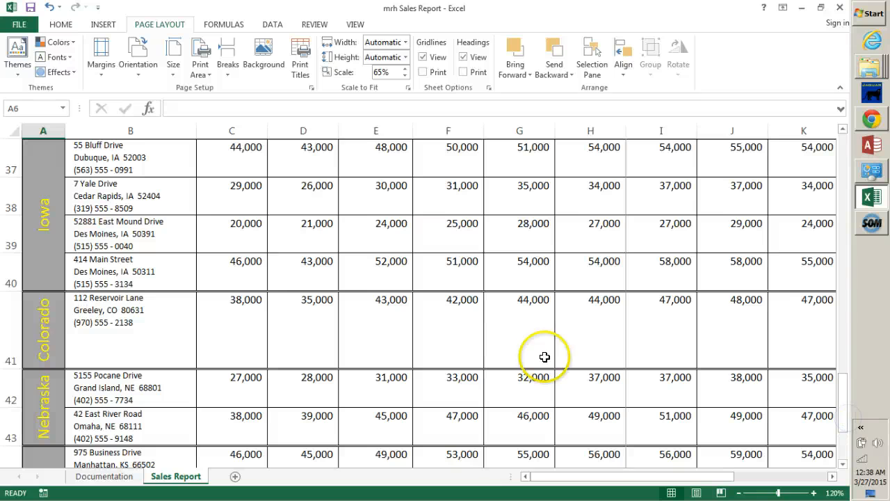
click(842, 453)
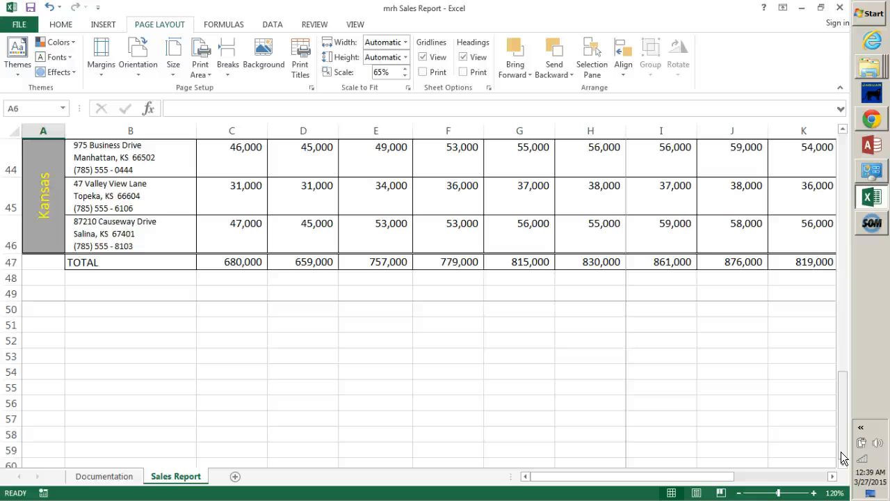
click(870, 223)
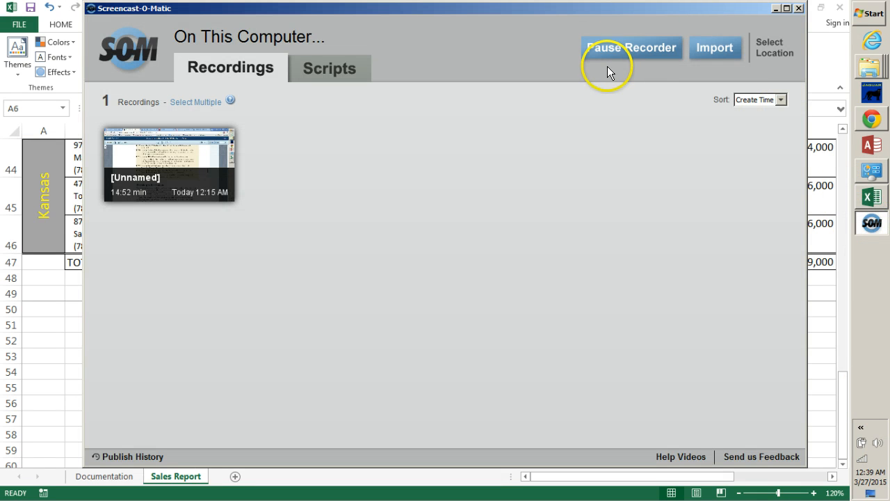